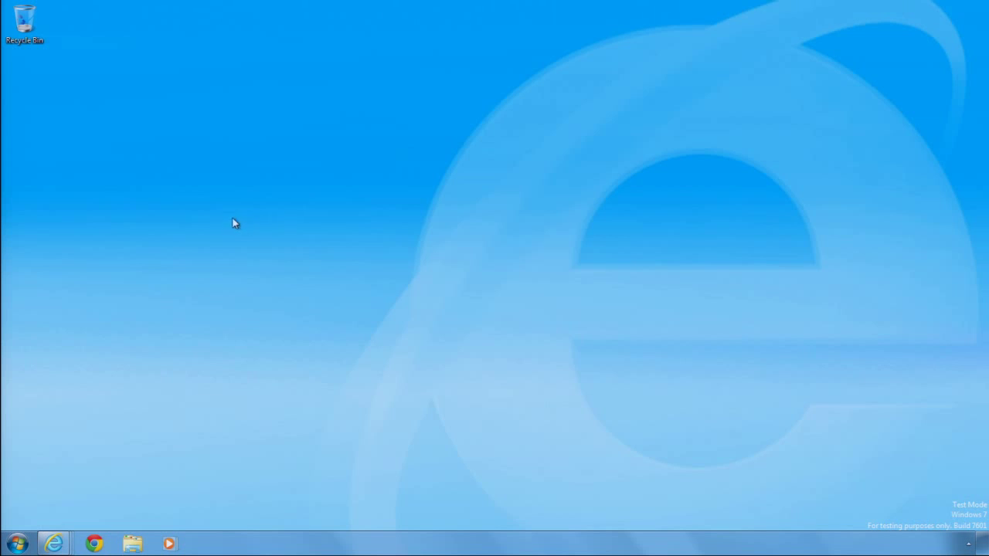
Open the Lite-Brite demo from the Internet Explorer 11 Test Drive page and run its benchmark.
mouse_move(54, 544)
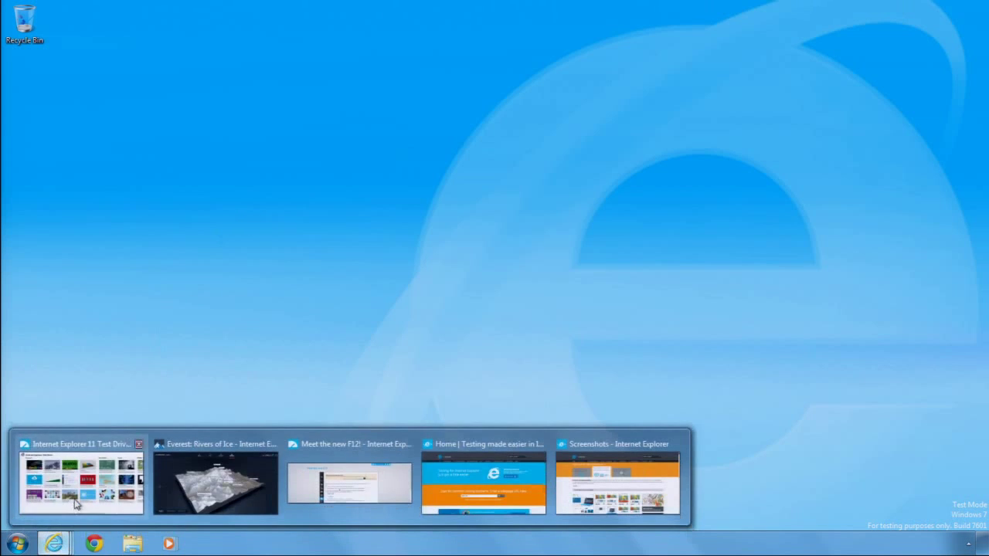
click(82, 476)
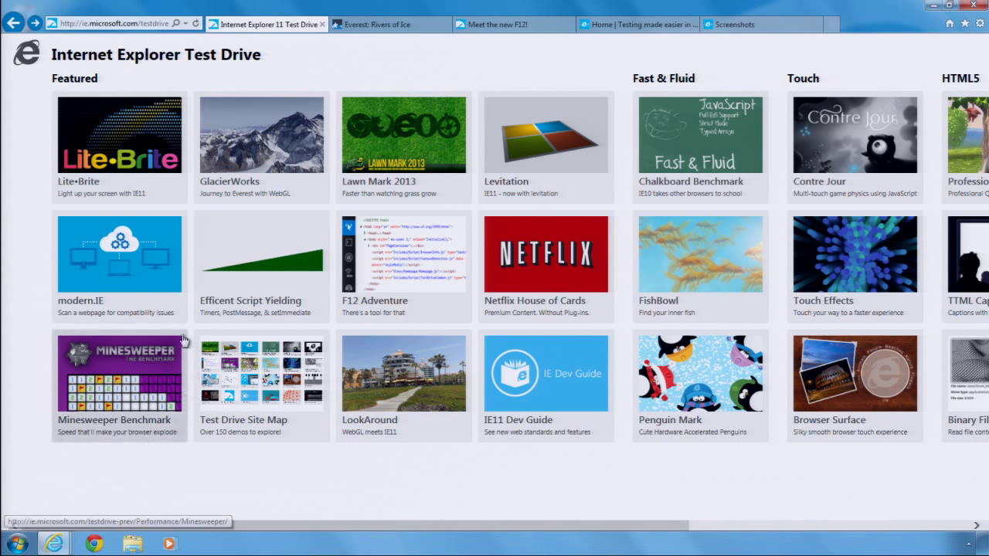
click(94, 140)
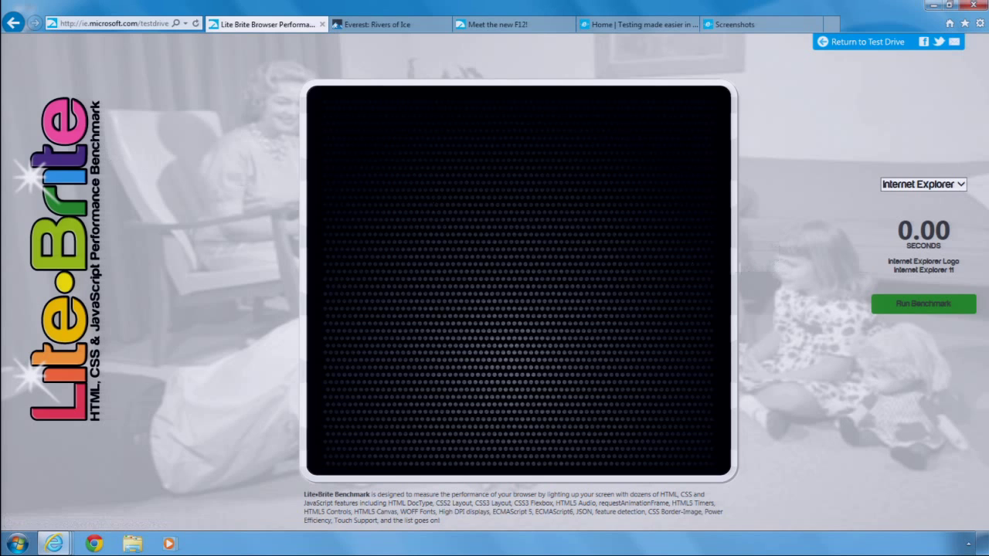
click(923, 304)
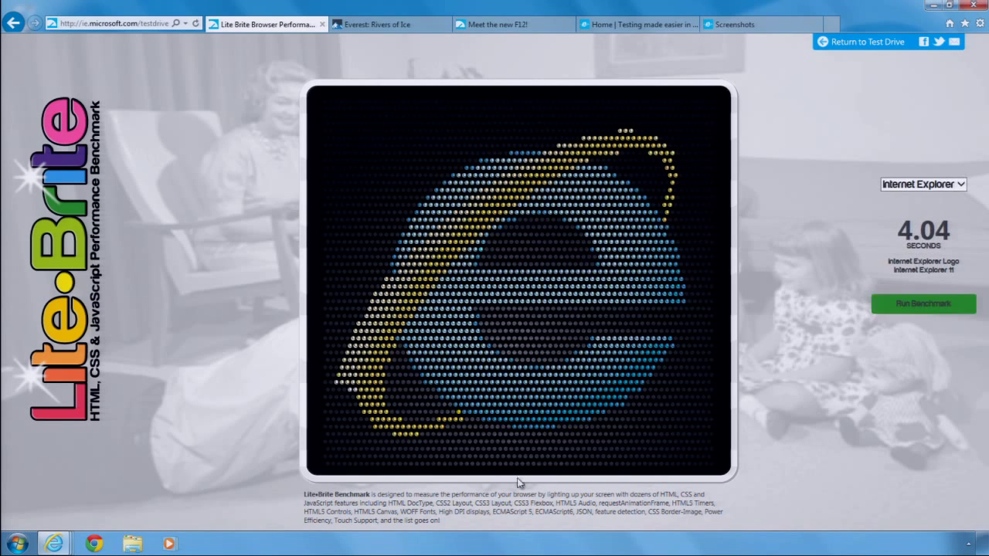
Switch to Google Chrome, run the same Lite-Brite benchmark there, and close Chrome.
click(93, 545)
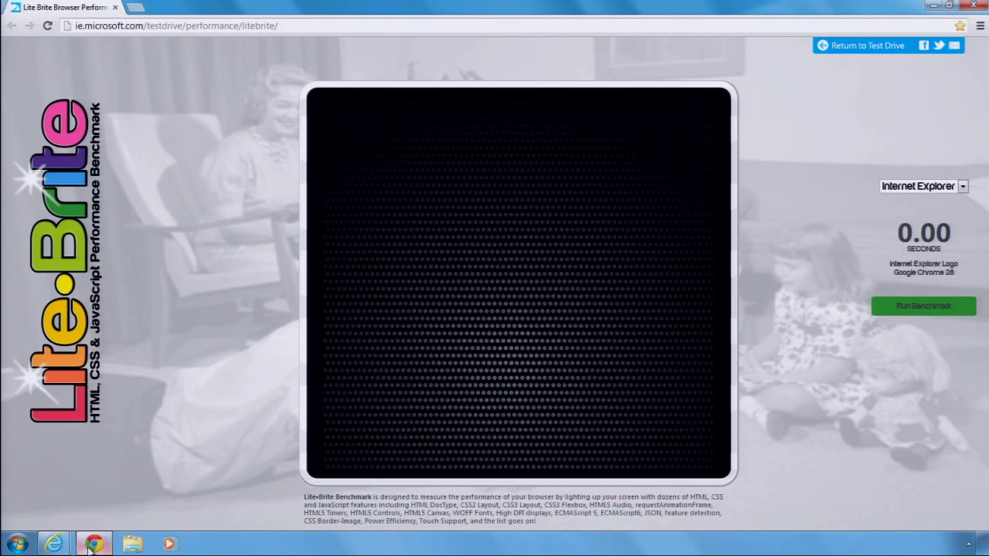
click(921, 307)
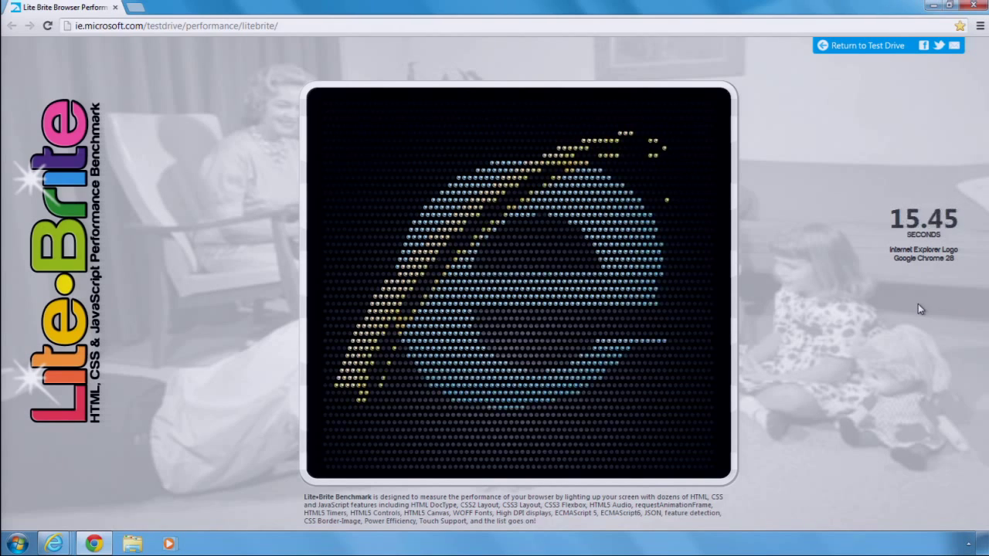
click(972, 7)
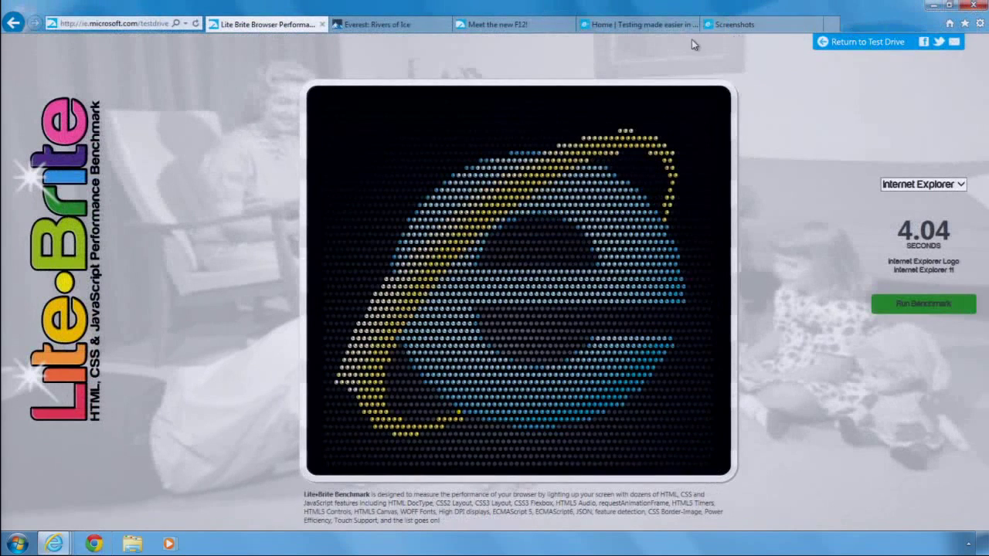
Return to the Test Drive demo overview and bring up the Everest section of the Everest: Rivers of Ice site.
click(13, 22)
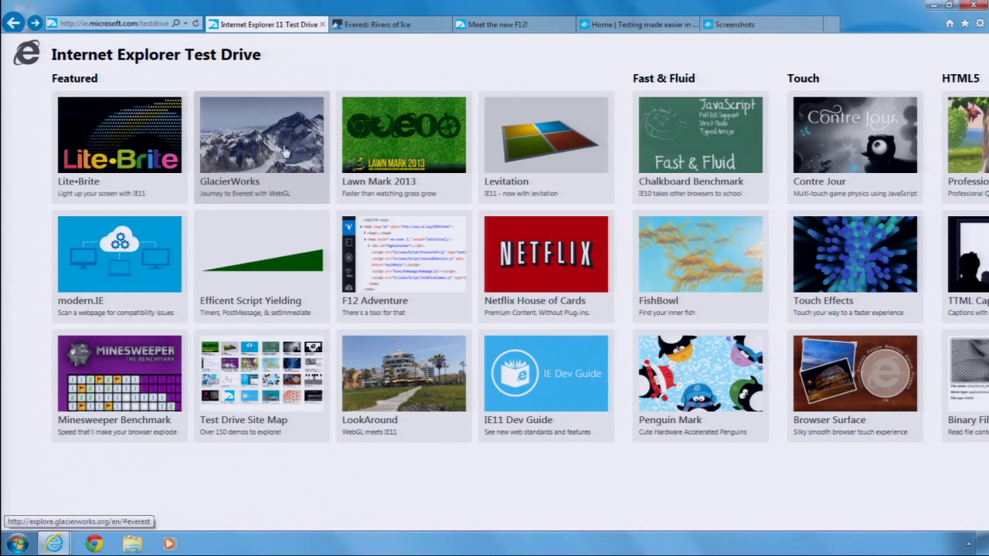
click(418, 25)
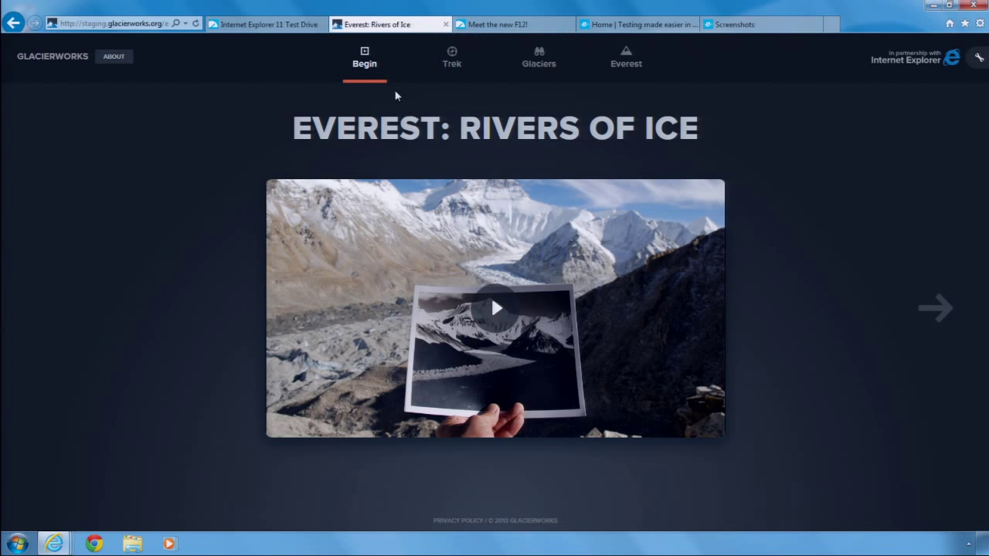
click(630, 68)
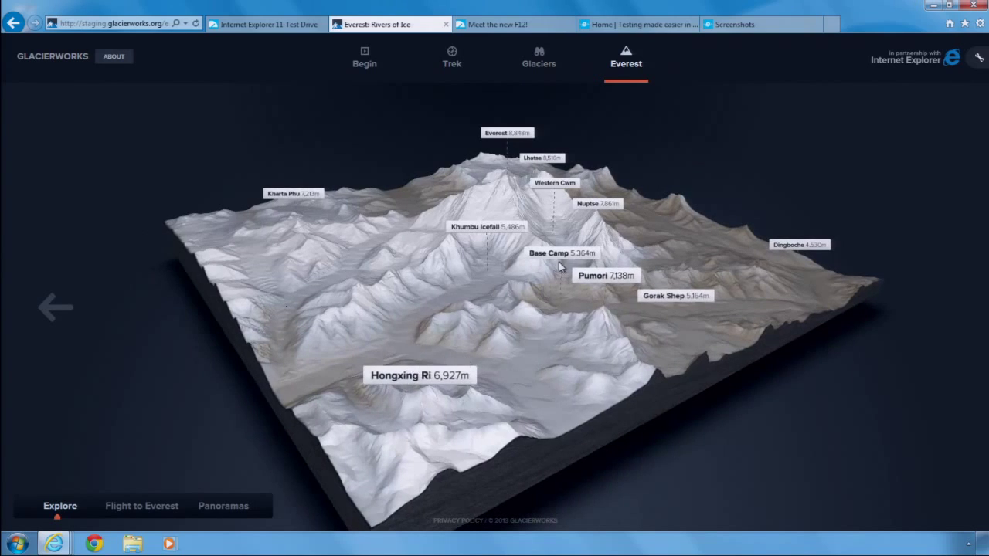
View the Lhotse and Western Cwm descriptions on the 3D Everest terrain, closing each one after reading.
scroll(546, 164, up, 5)
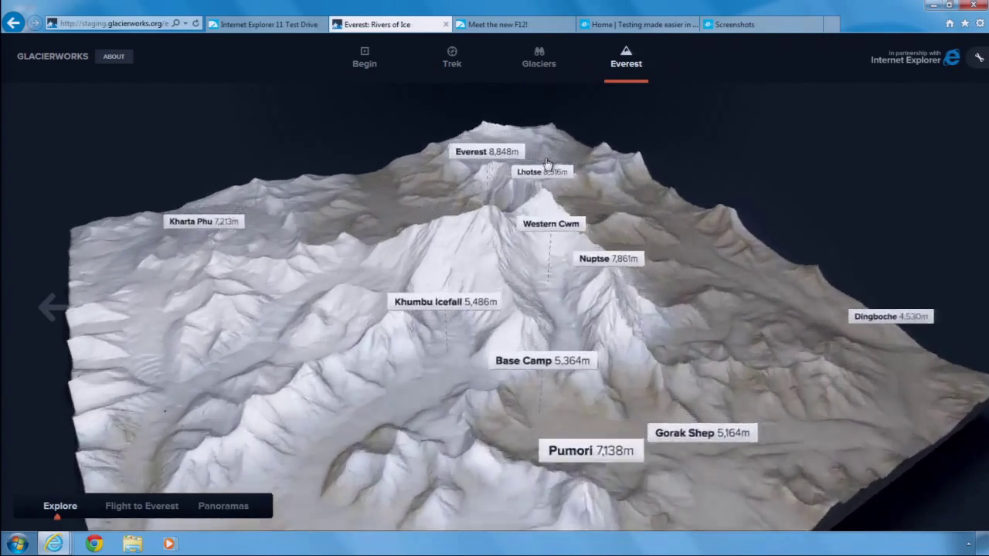
click(546, 165)
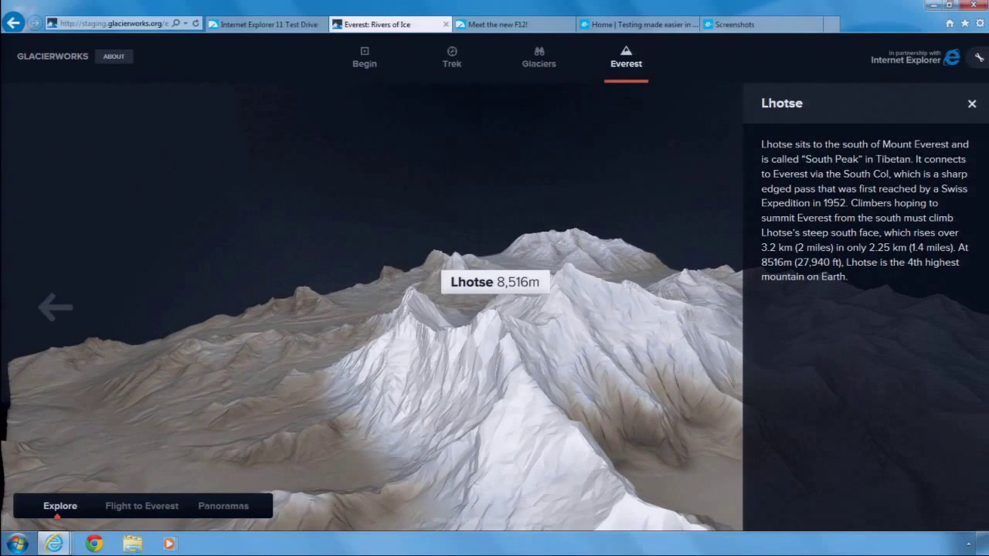
click(970, 102)
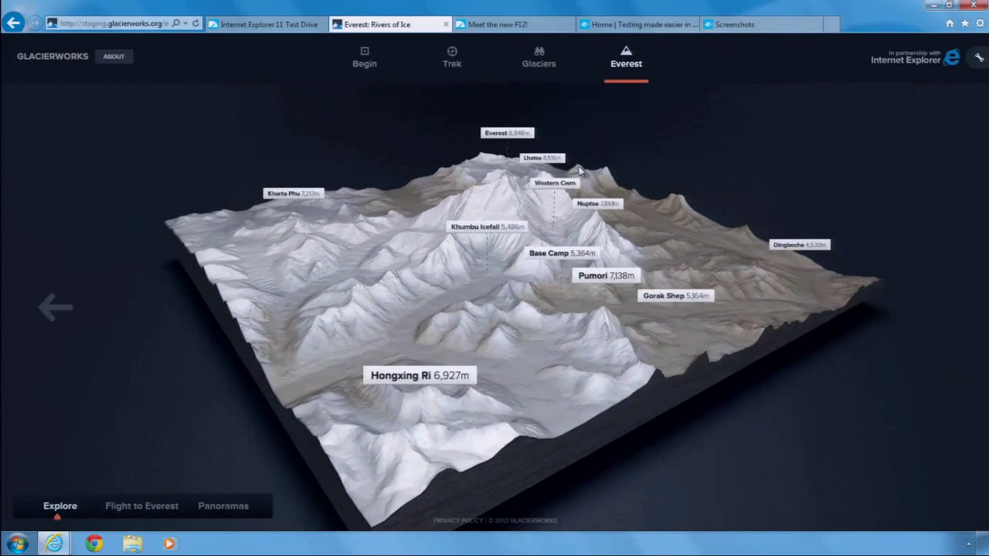
click(557, 185)
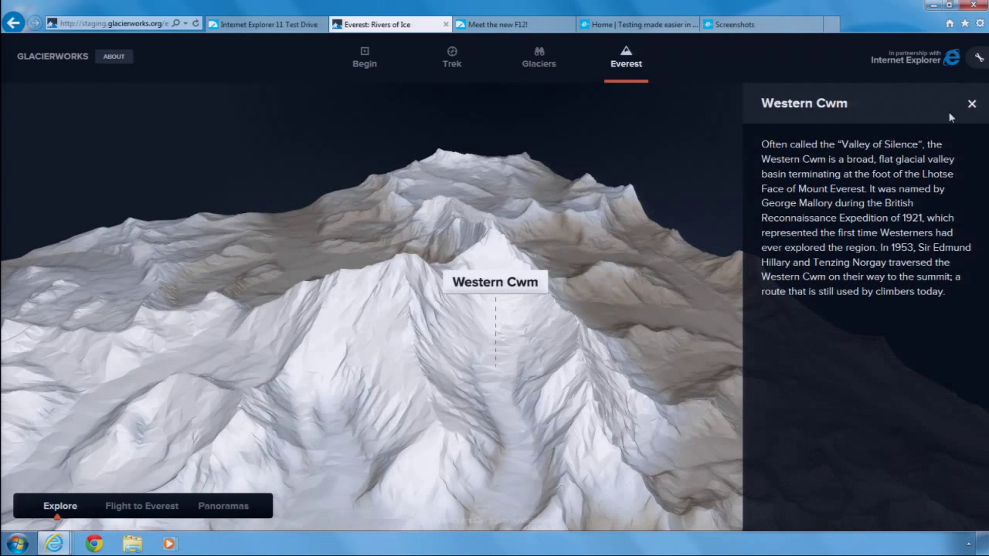
click(971, 104)
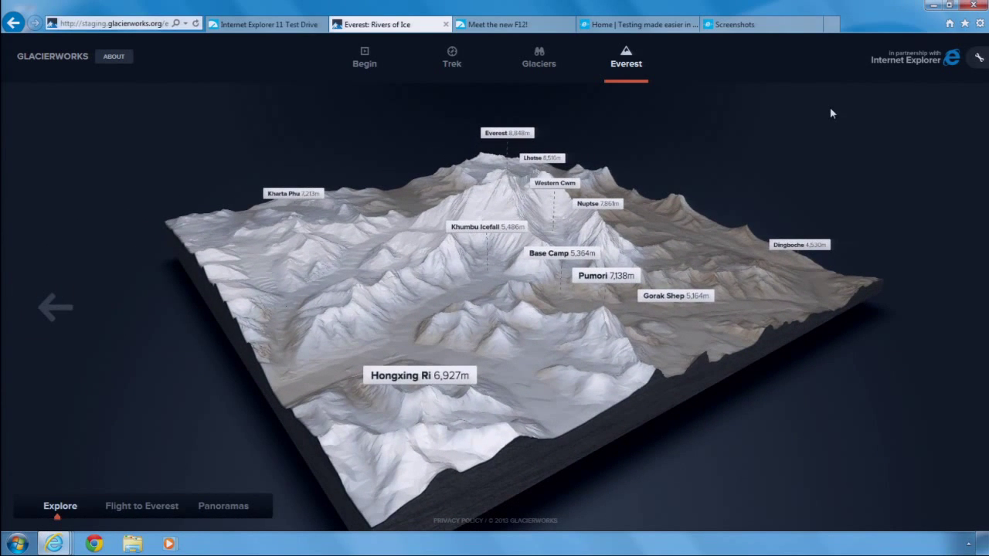
Open the developer tools on the Meet the new F12! page and inspect the green circle of the DOM Explorer exercise.
click(491, 26)
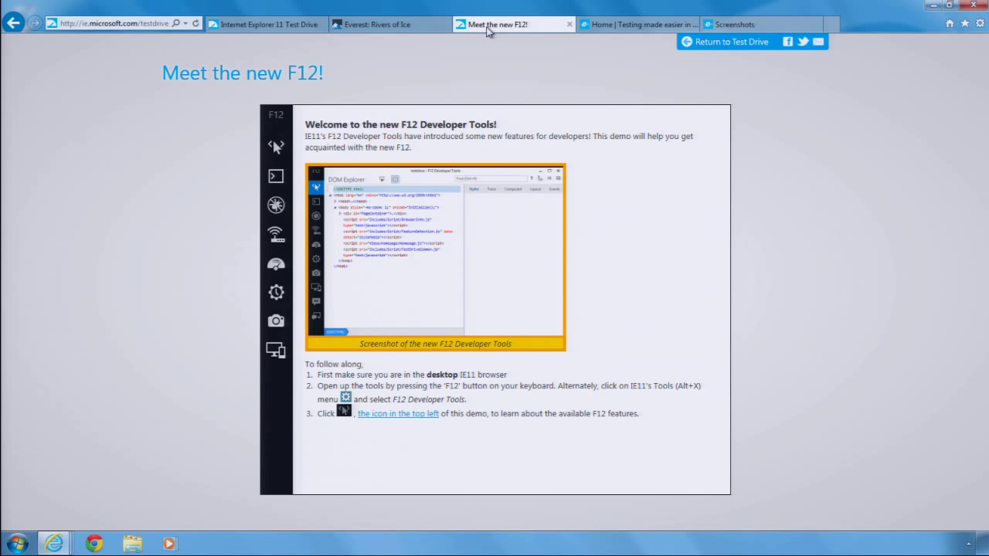
key(F12)
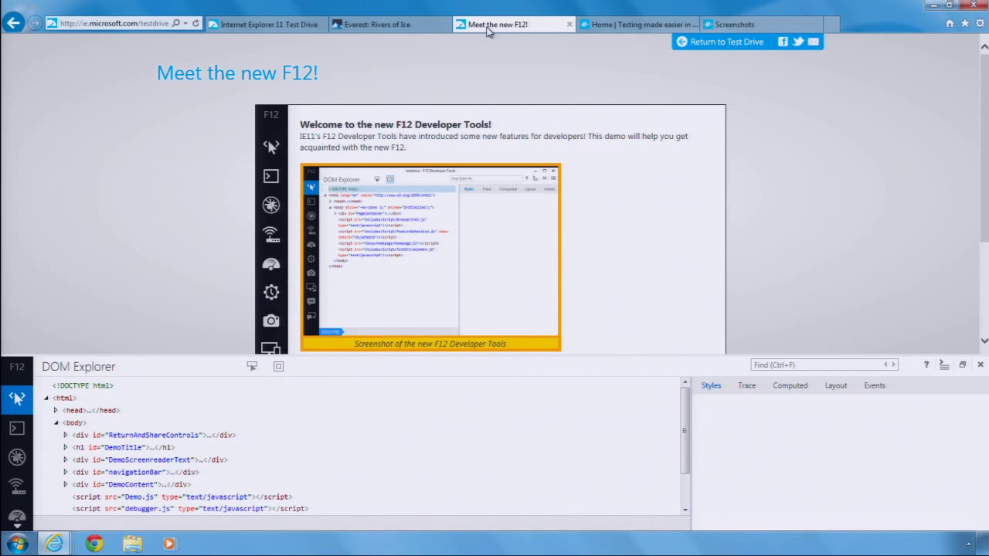
click(271, 152)
right_click(315, 335)
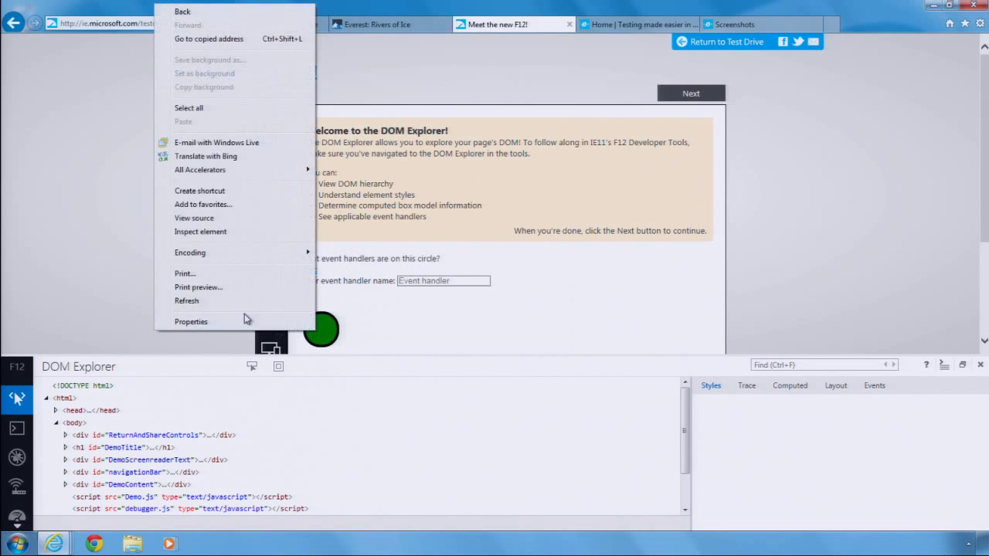
click(228, 236)
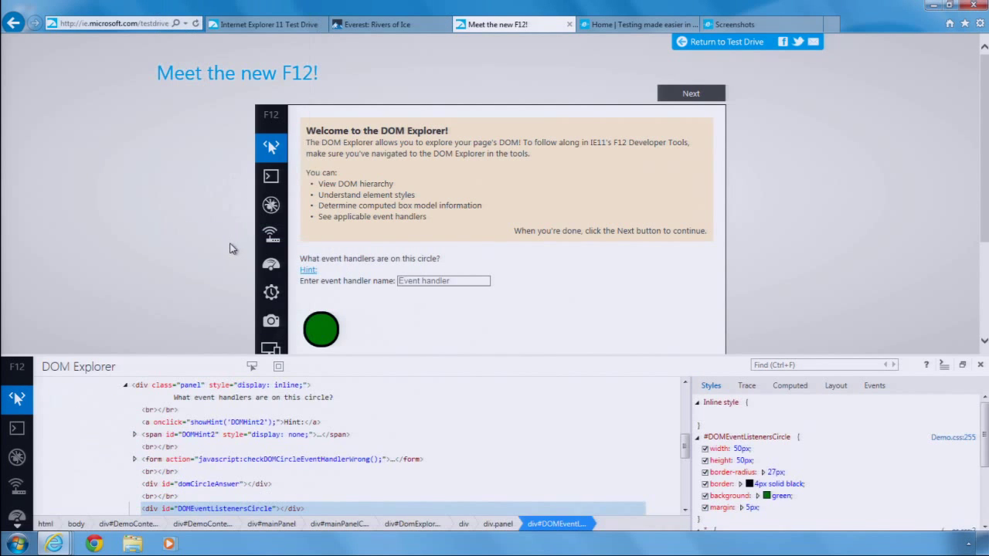
Add an inline background-color style of yellow to the DOMEventListenersCircle element.
click(733, 420)
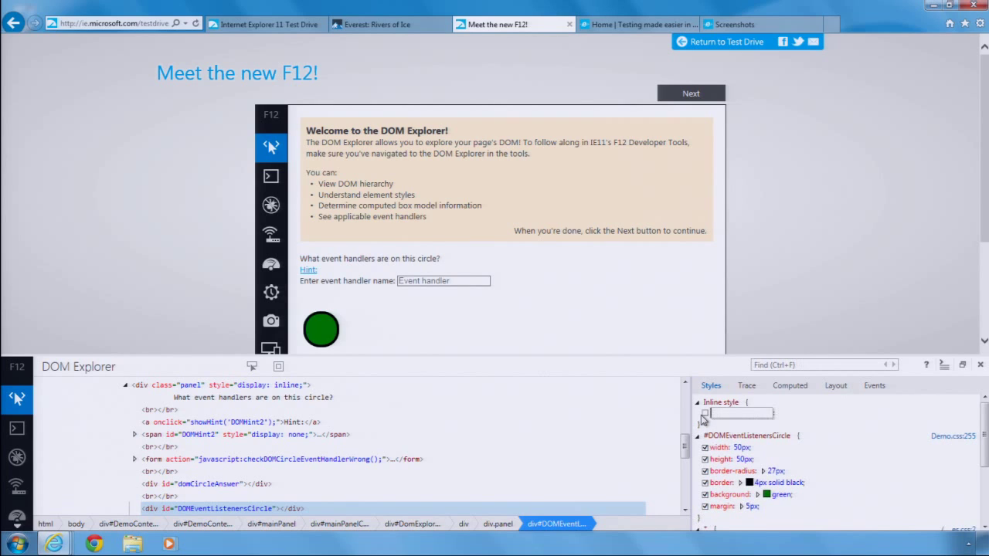
text(background)
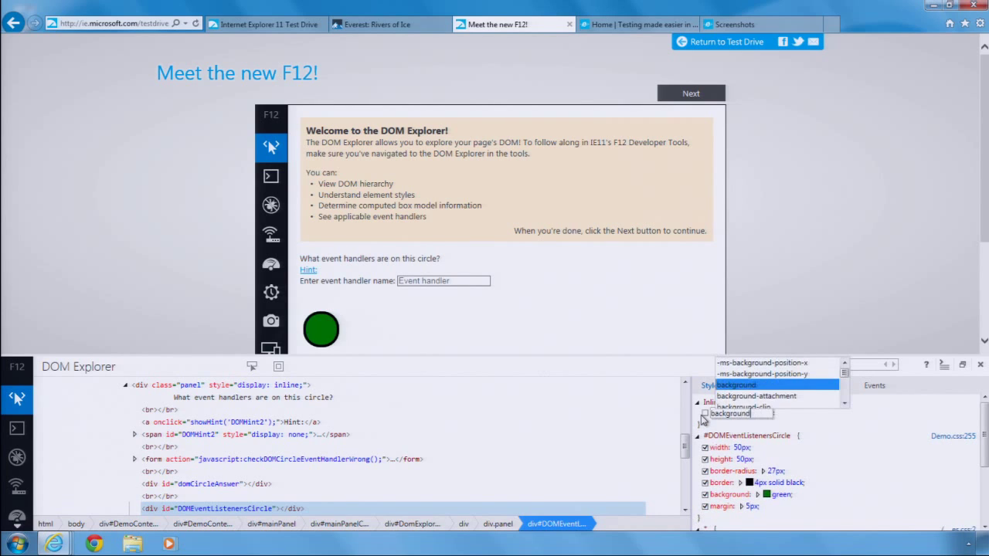
text(-color)
key(Tab)
text(yell)
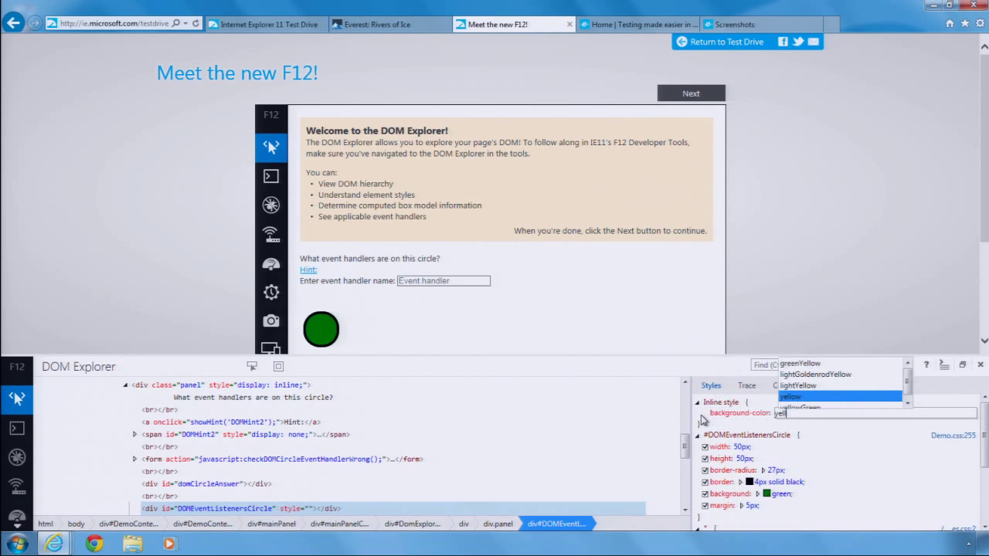
text(ow)
key(Return)
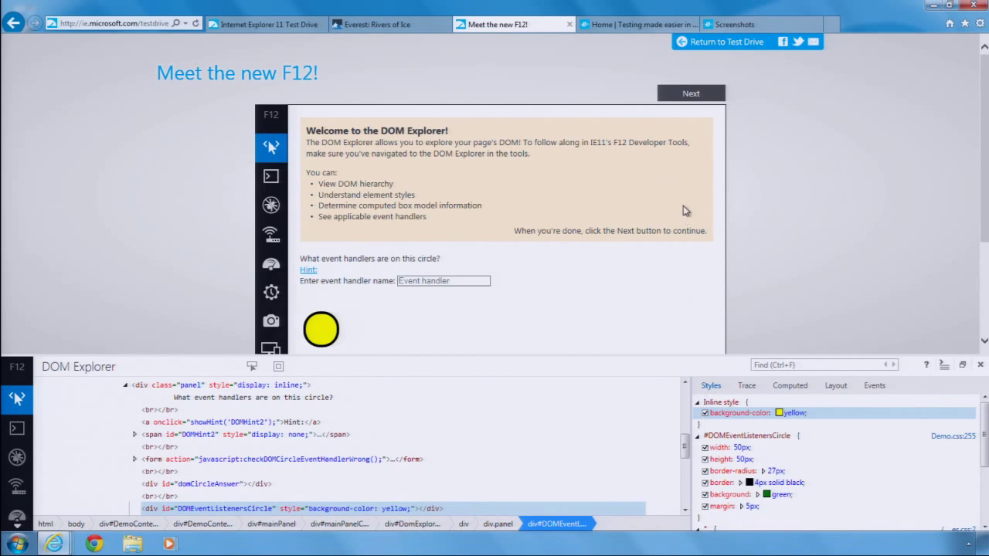
In the next DOM Explorer exercise, inspect the image tiles and move dom2.png directly after dom1.png in the DomGrid element.
click(695, 99)
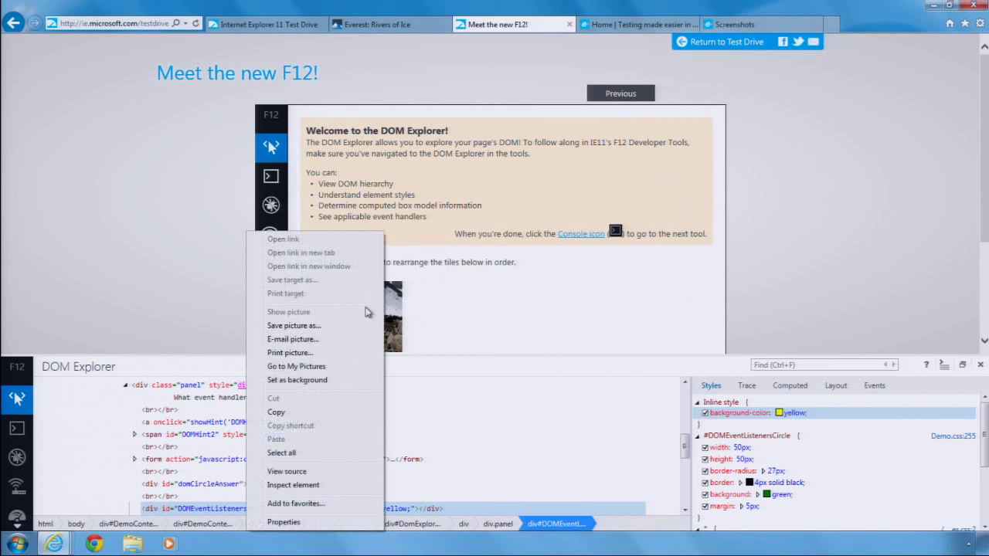
right_click(383, 300)
click(304, 485)
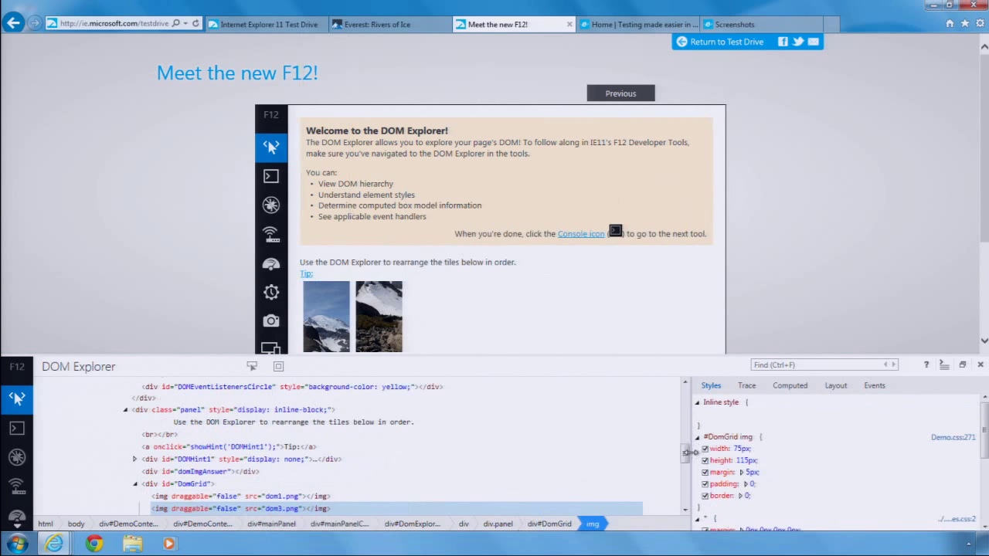
scroll(686, 462, down, 2)
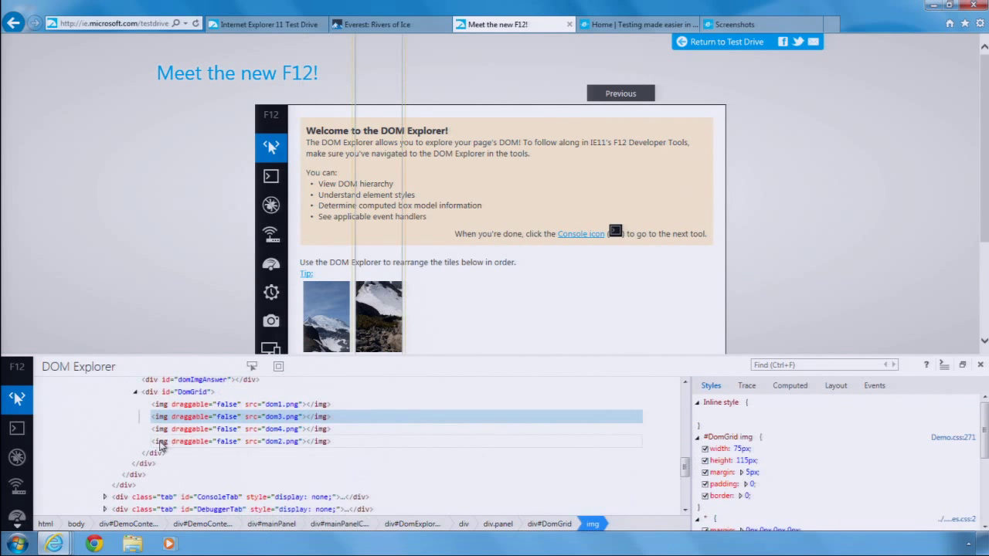
drag(161, 443, 160, 415)
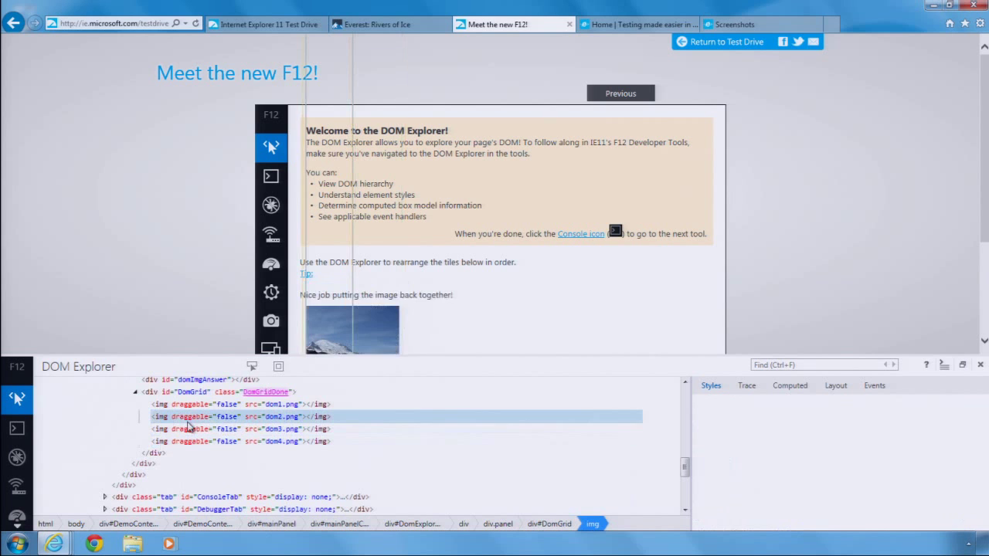
scroll(980, 229, down, 3)
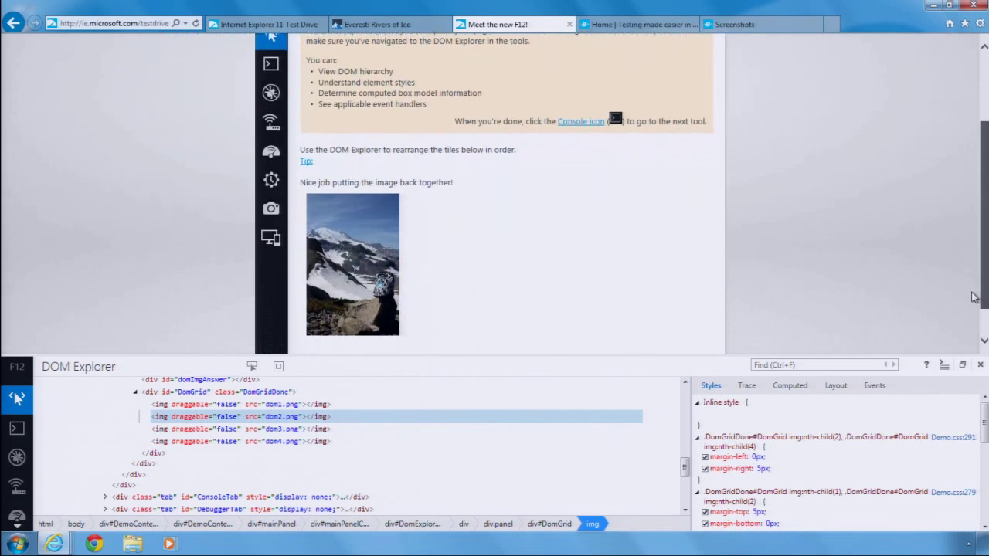
Open the demo's memory exercise and the Memory tool, start a profiling session and take a first heap snapshot.
click(270, 215)
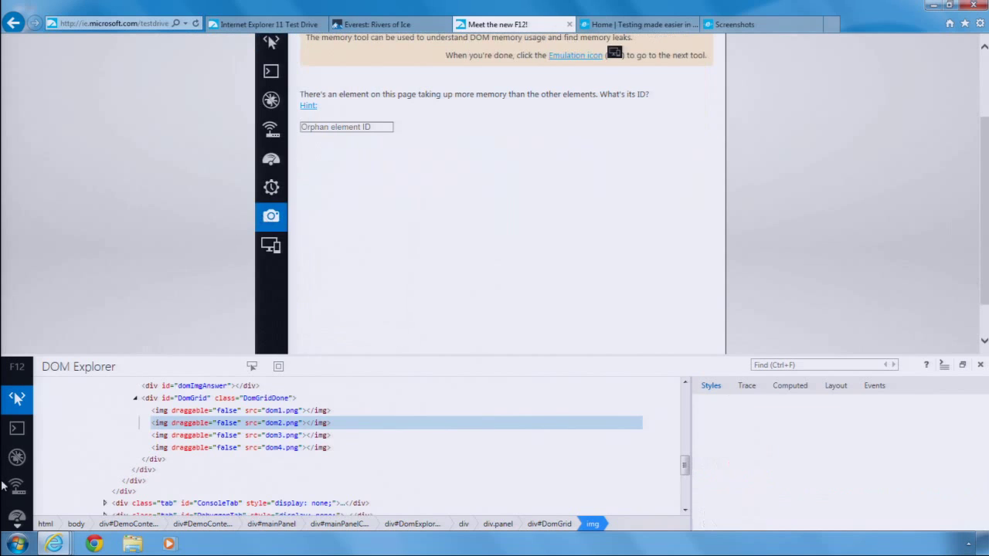
click(21, 528)
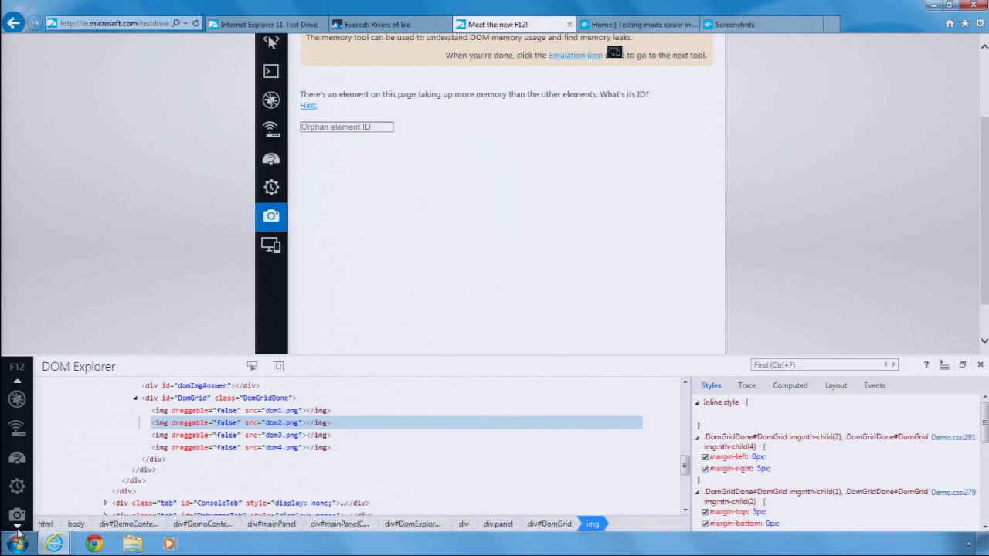
click(21, 489)
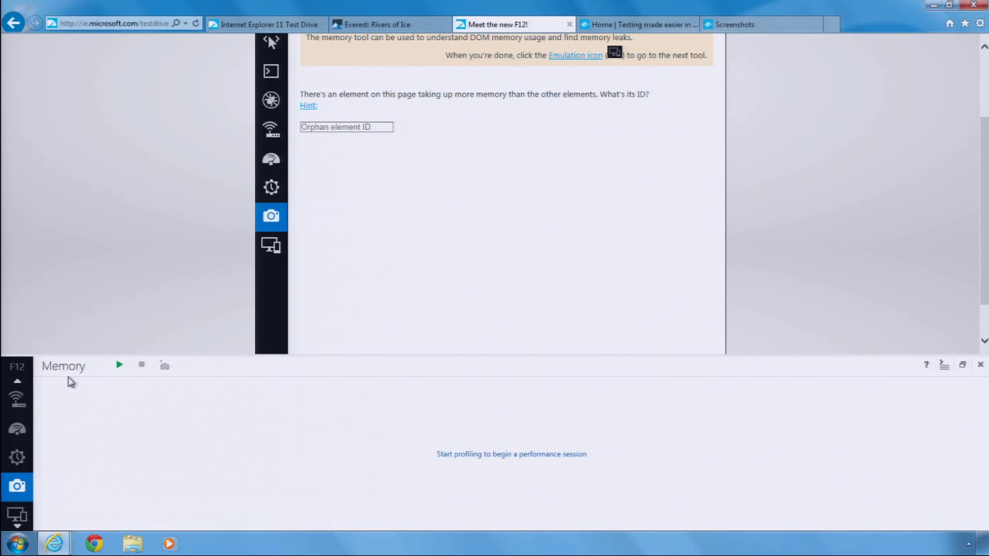
click(121, 365)
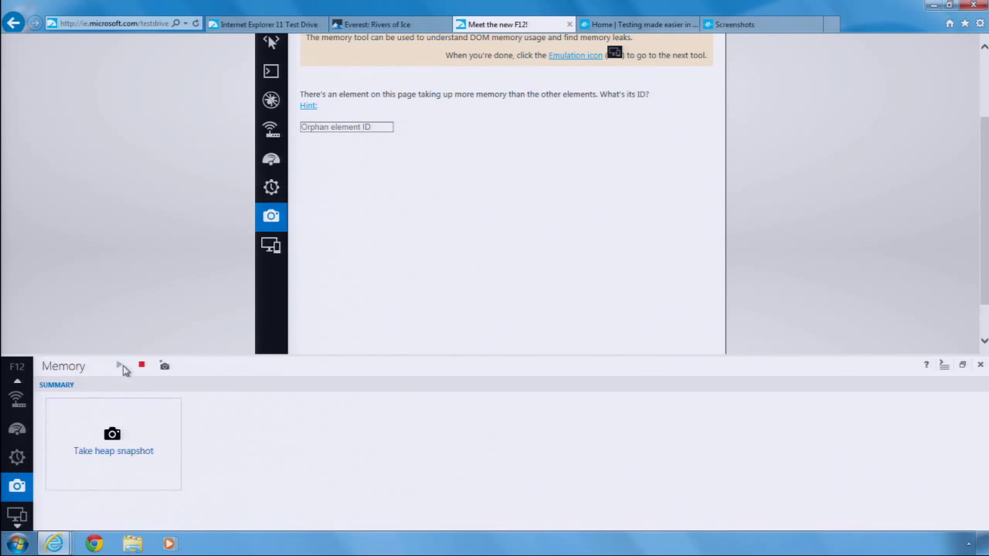
click(94, 434)
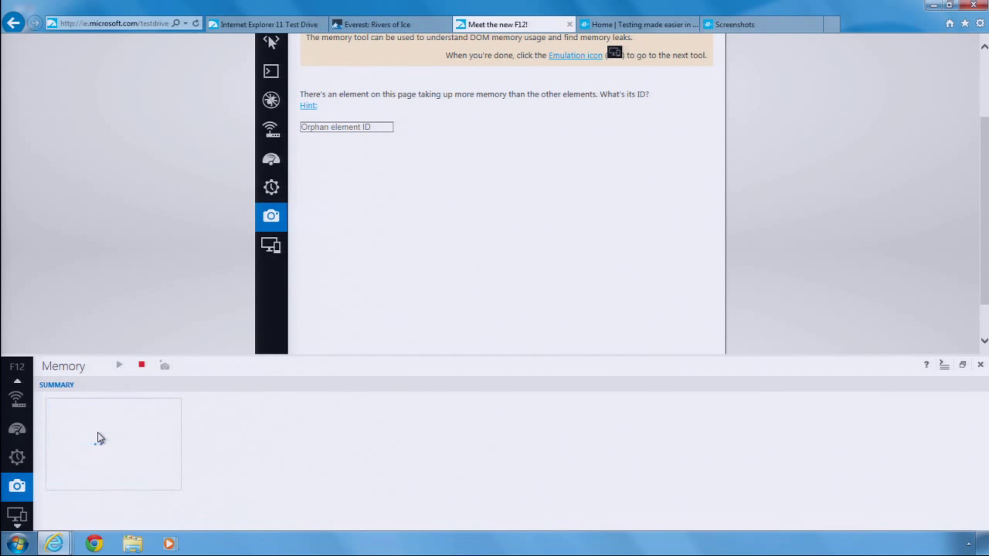
Reveal the exercise hint, take a second heap snapshot and open its object-count comparison with the first.
click(309, 105)
click(272, 435)
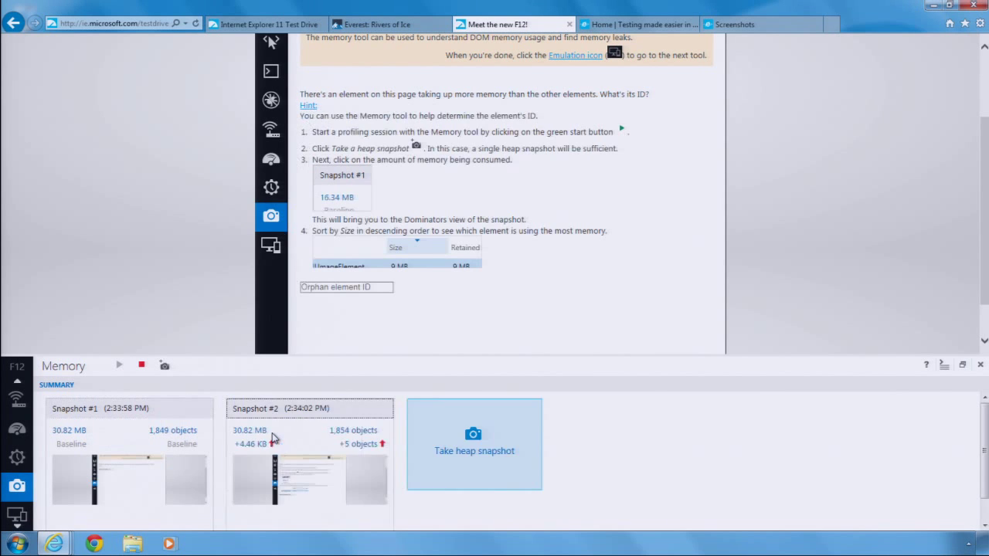
click(357, 444)
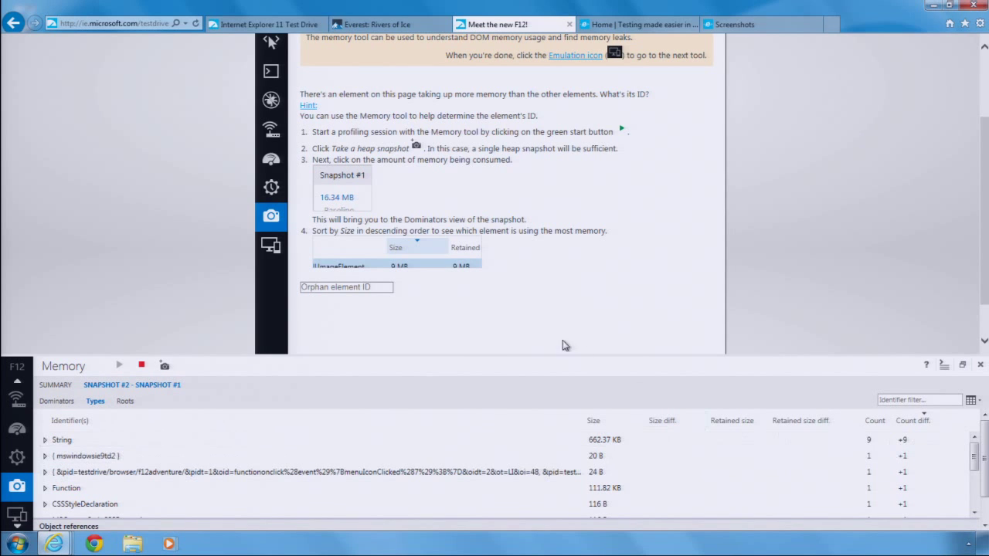
click(280, 30)
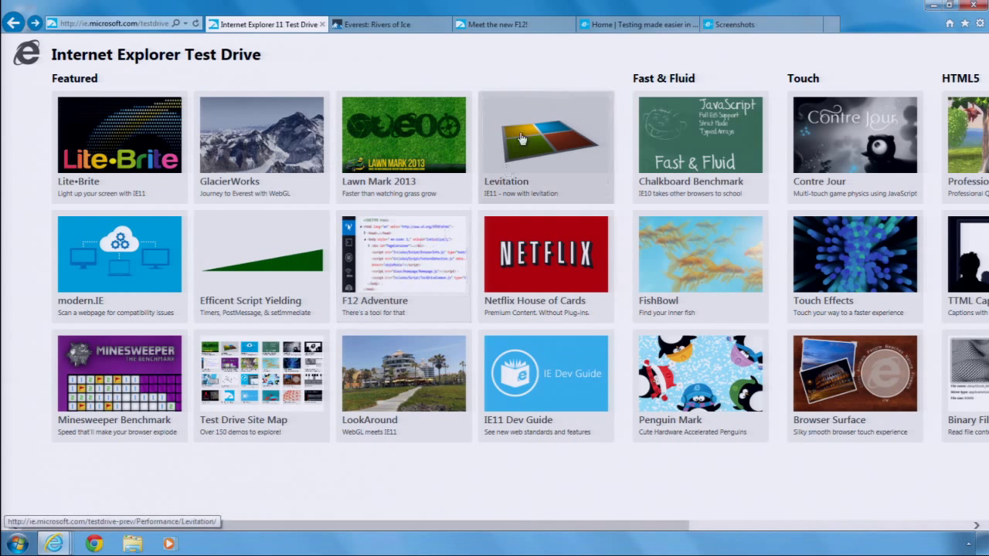
click(599, 31)
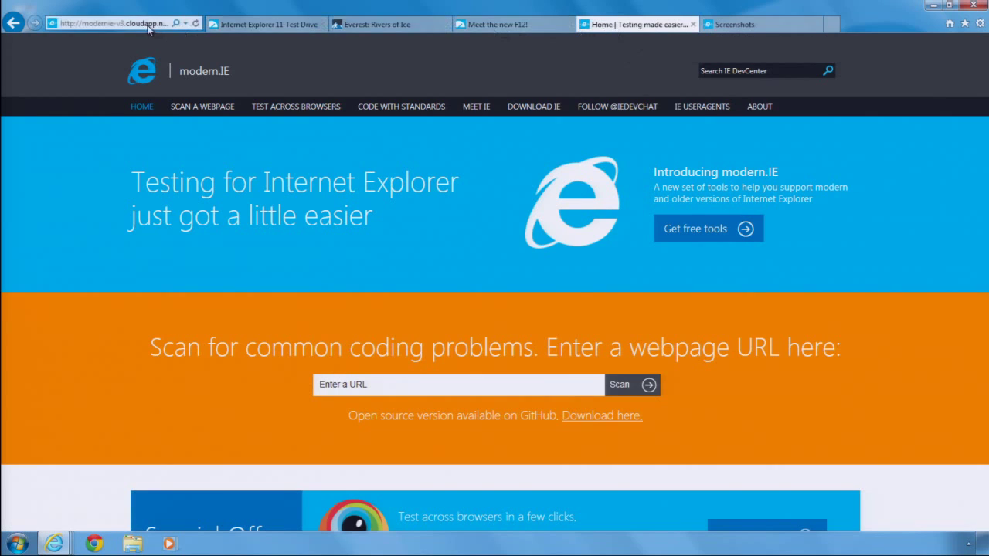
click(456, 382)
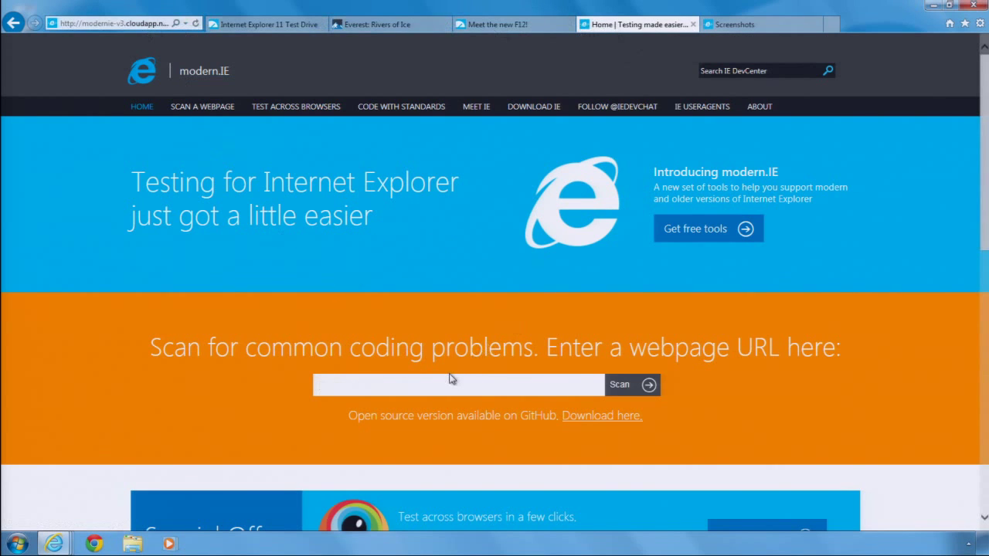
text(www.microsoft.com)
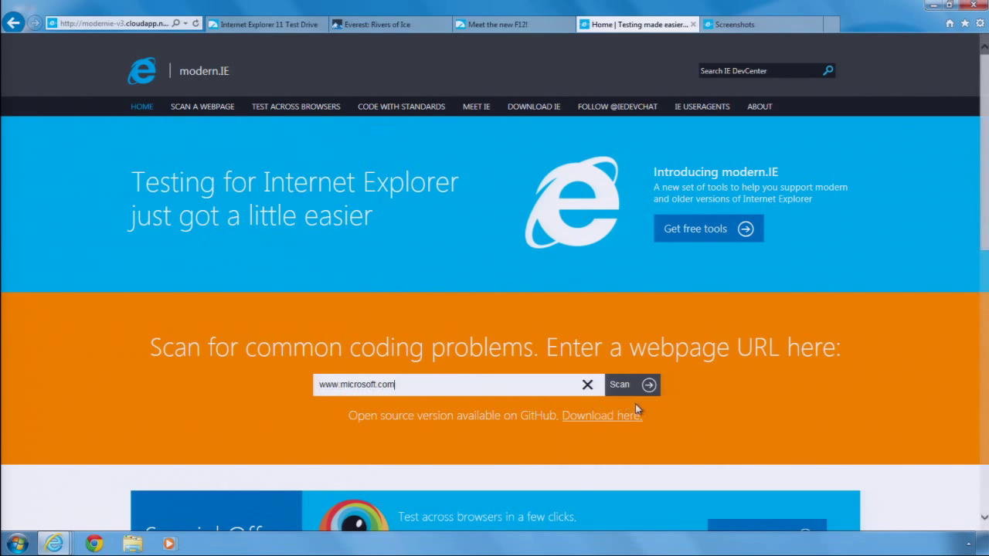
click(621, 388)
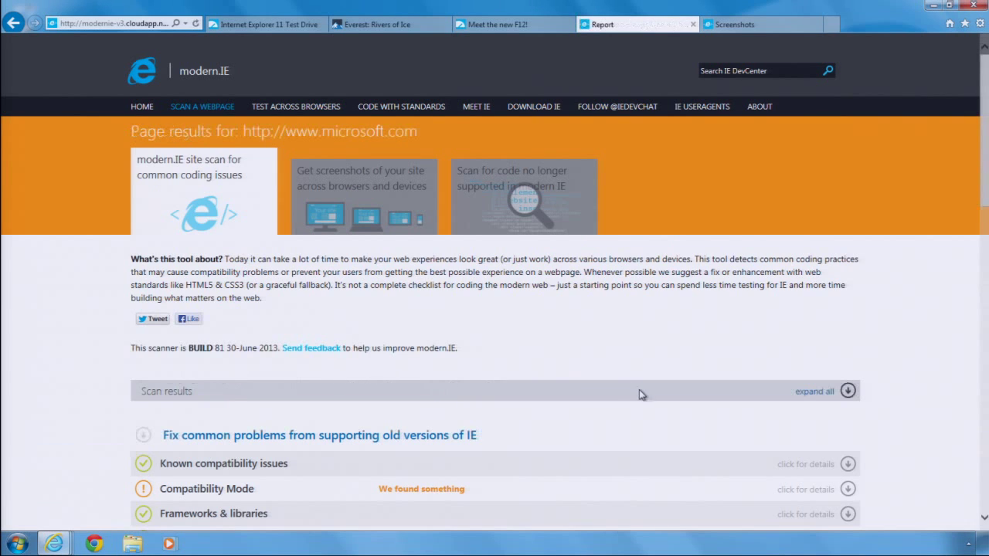
scroll(494, 279, down, 4)
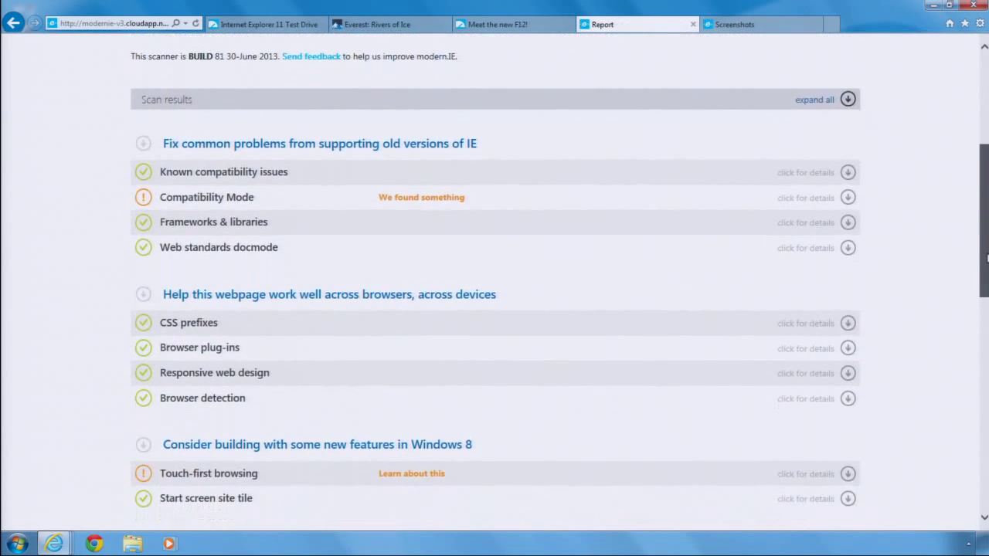
scroll(495, 279, up, 4)
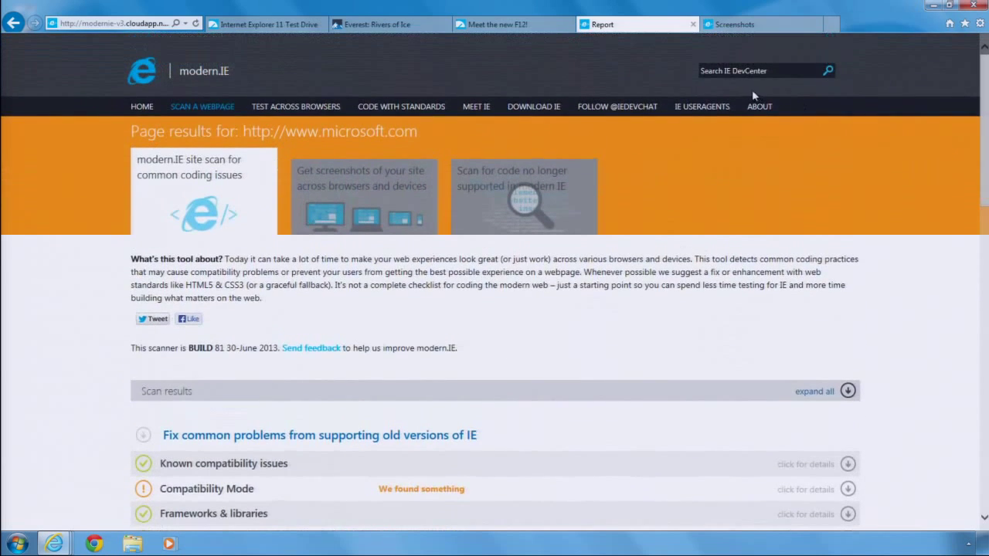
Open the cross-browser screenshots tool for the scanned site, and view the completed microsoft.com screenshots in the other open Screenshots page.
click(398, 190)
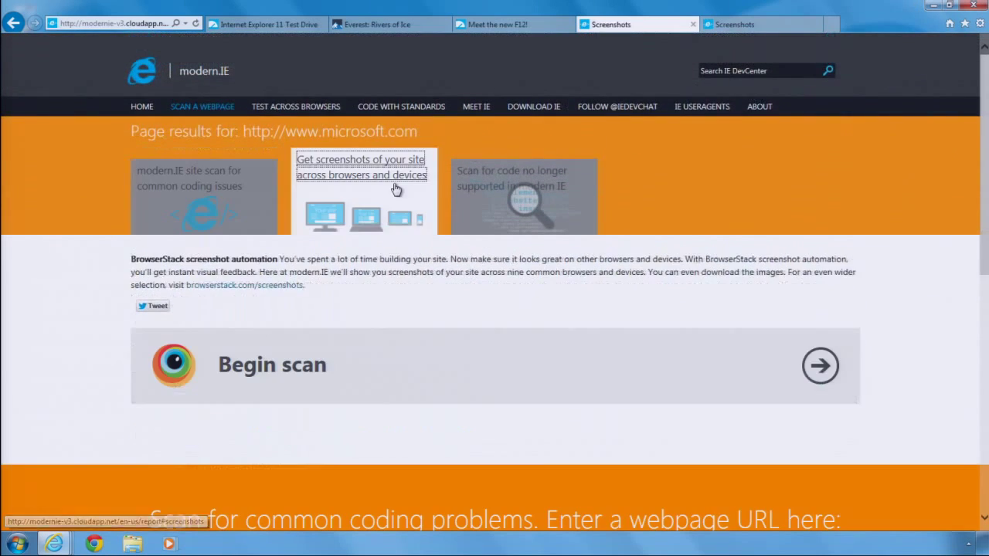
click(734, 24)
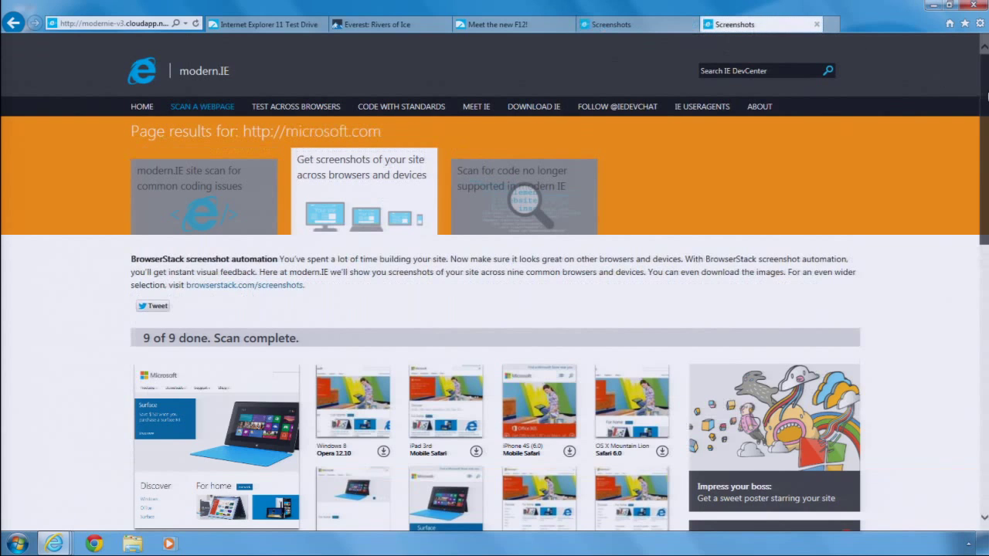
drag(986, 97, 983, 160)
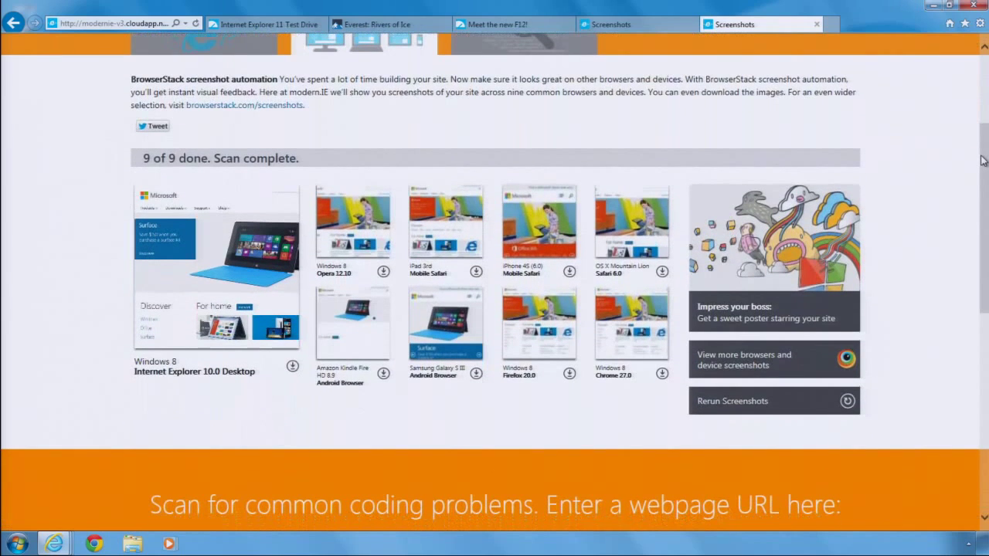
Return to the Internet Explorer Test Drive page, open its Downloads page and locate the IE 11 Developer Preview for Windows 7 download.
key(ctrl+1)
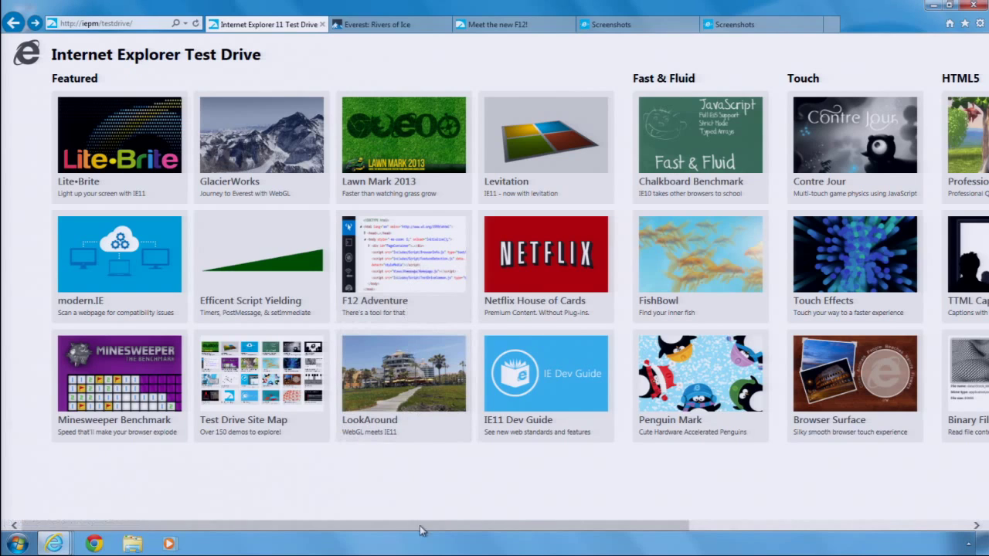
drag(421, 530, 722, 530)
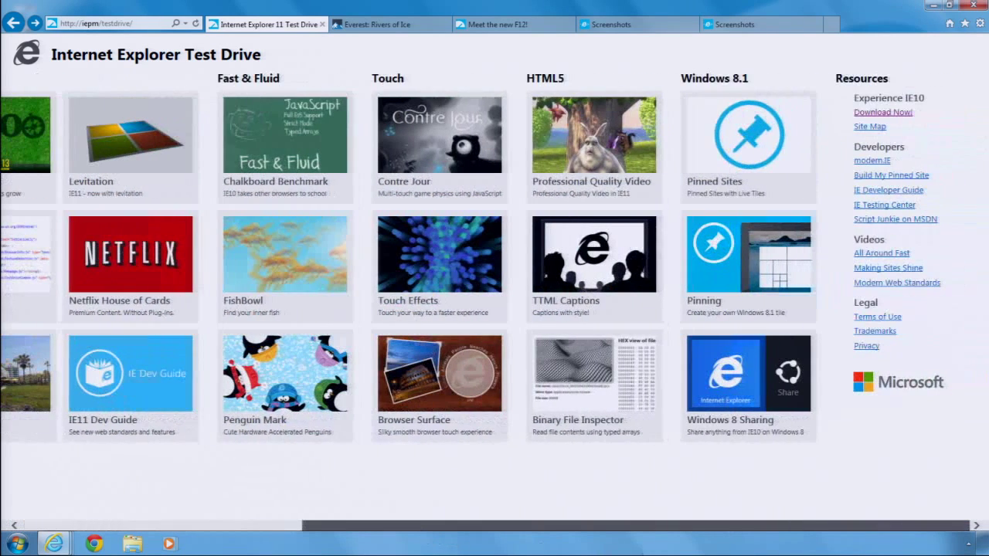
click(878, 116)
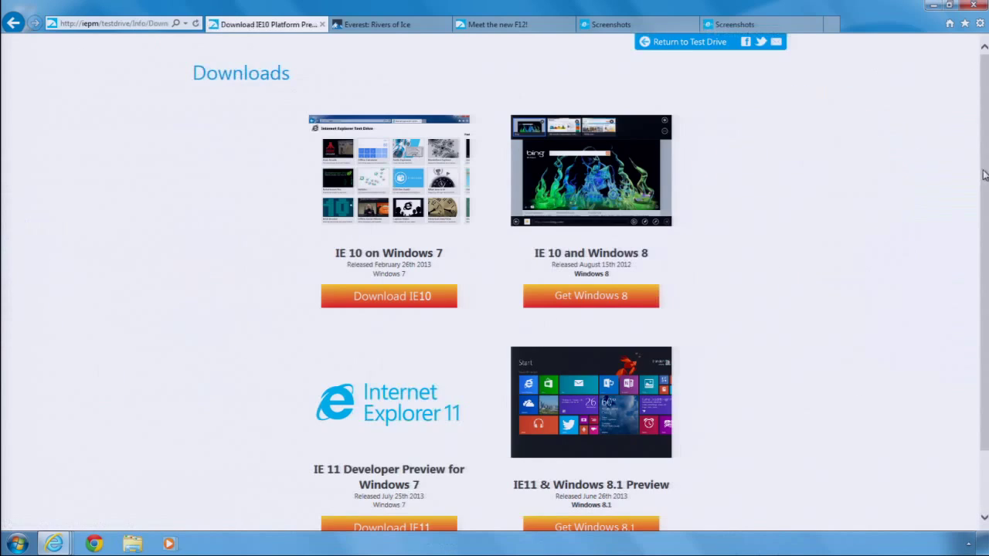
scroll(985, 175, down, 2)
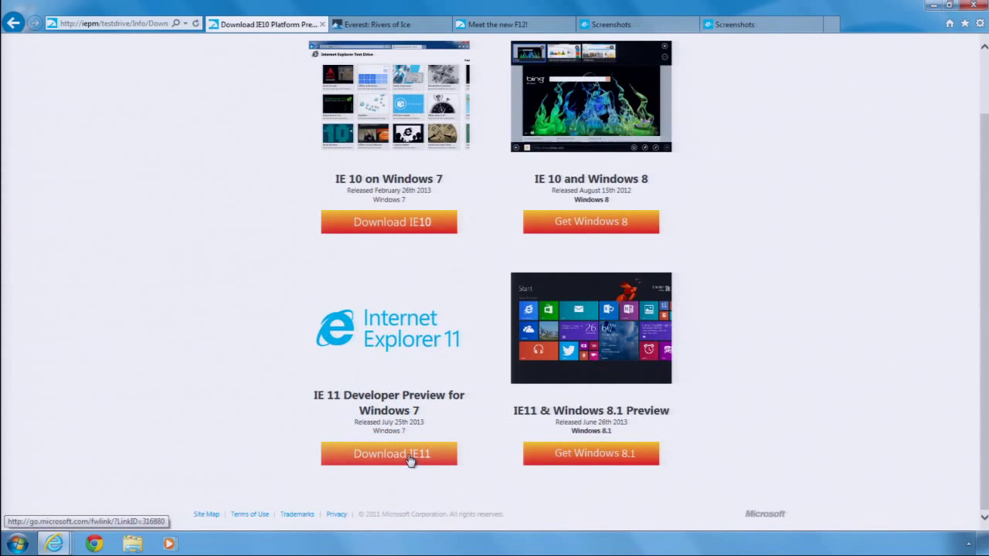